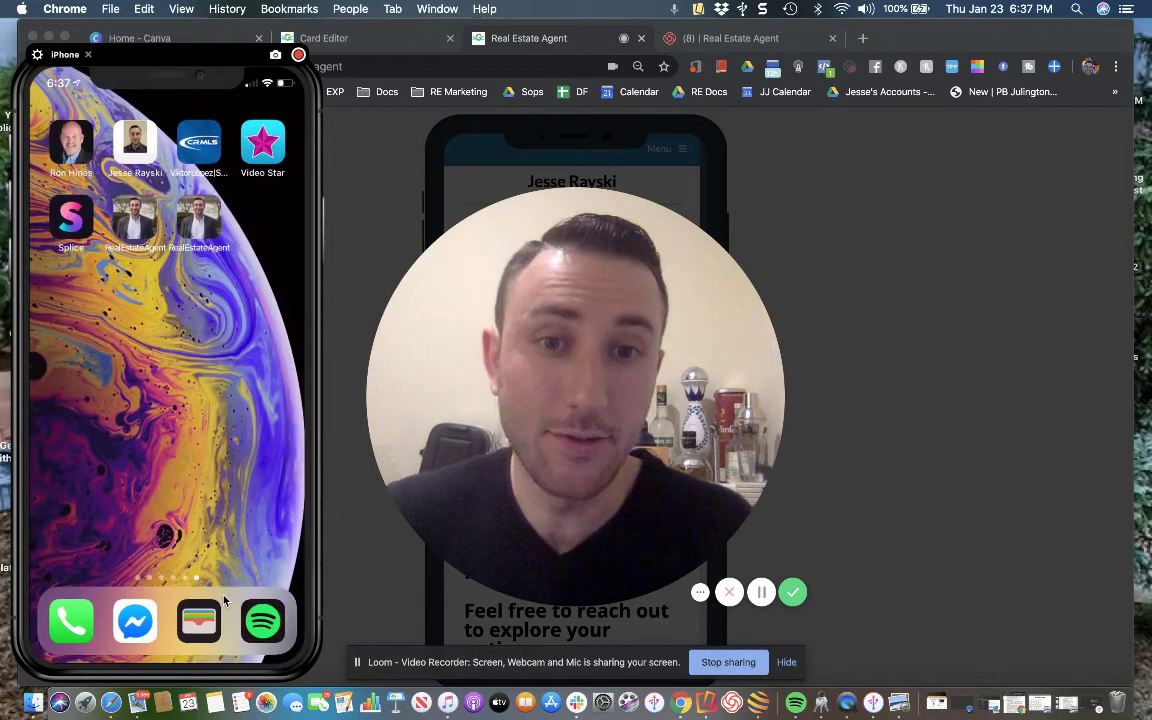
# Step: Close the Reflector iPhone mirror and bring the gotmygocard.com business card page forward
pyautogui.click(87, 55)
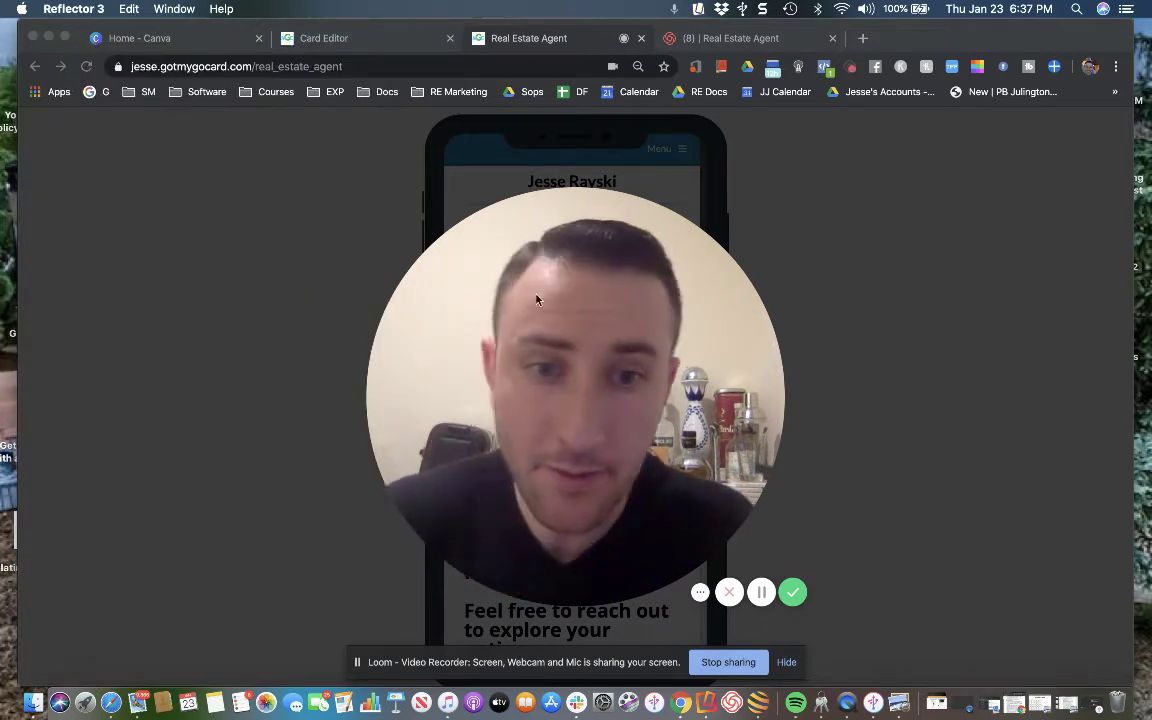
pyautogui.click(589, 412)
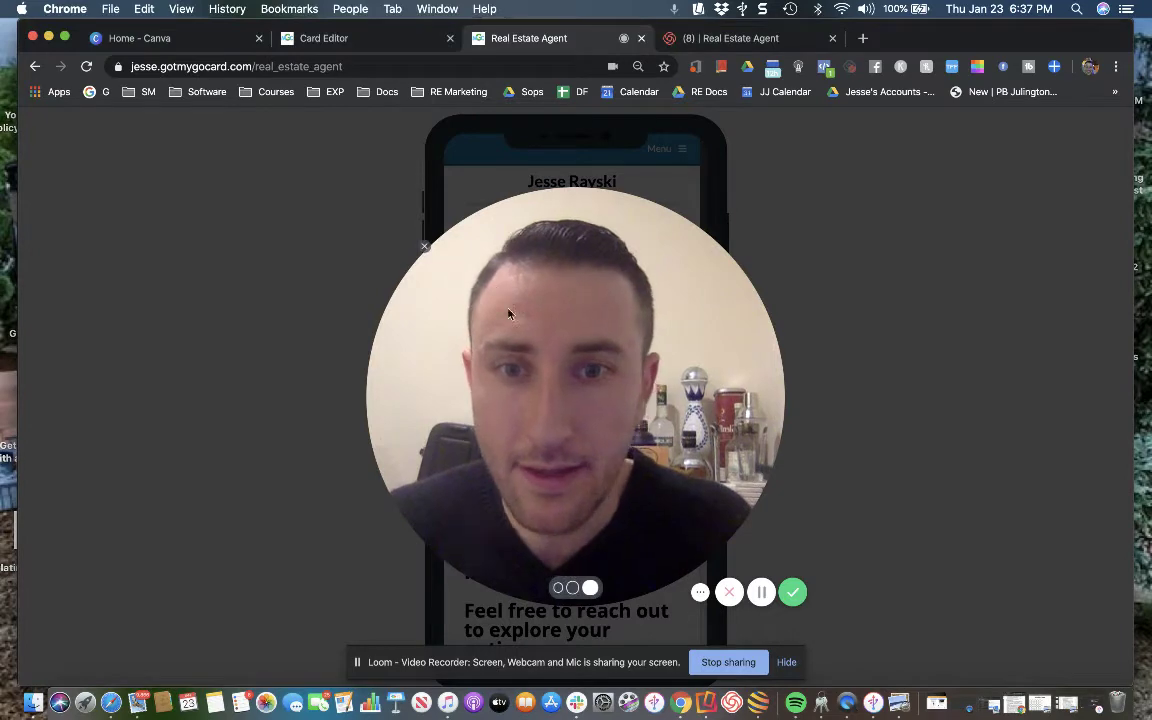
pyautogui.click(558, 588)
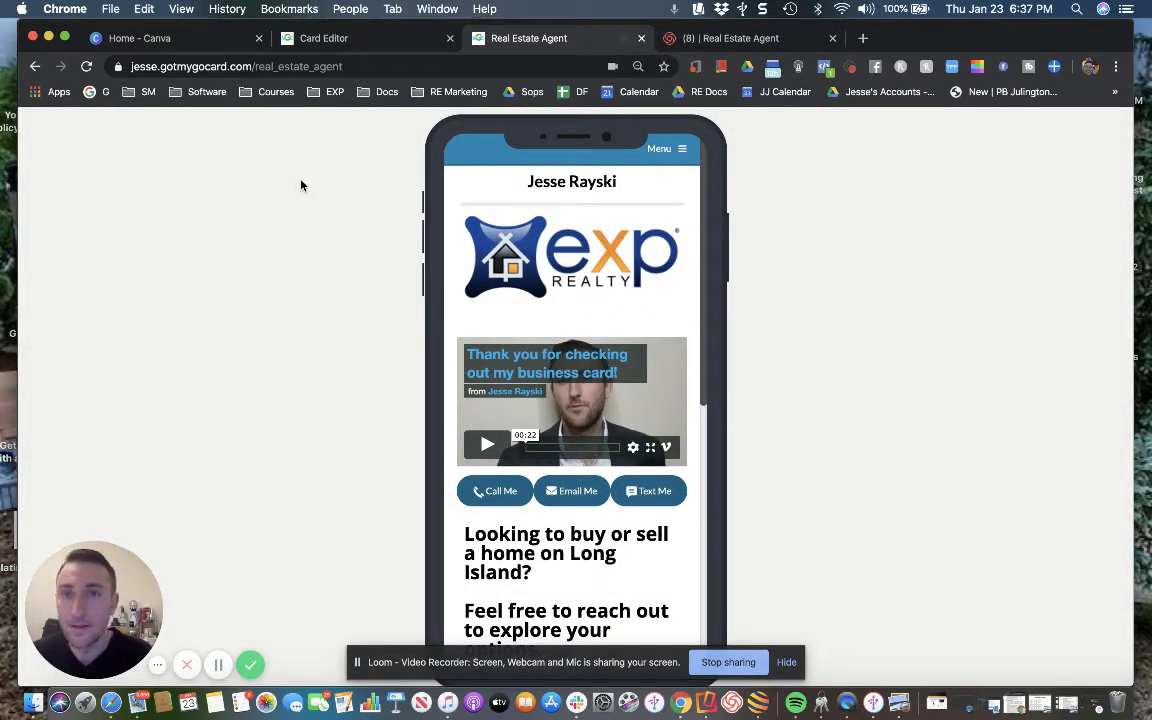
# Step: Show the Canva home tab full screen, scrolled down to Create a design and Your designs
pyautogui.click(175, 38)
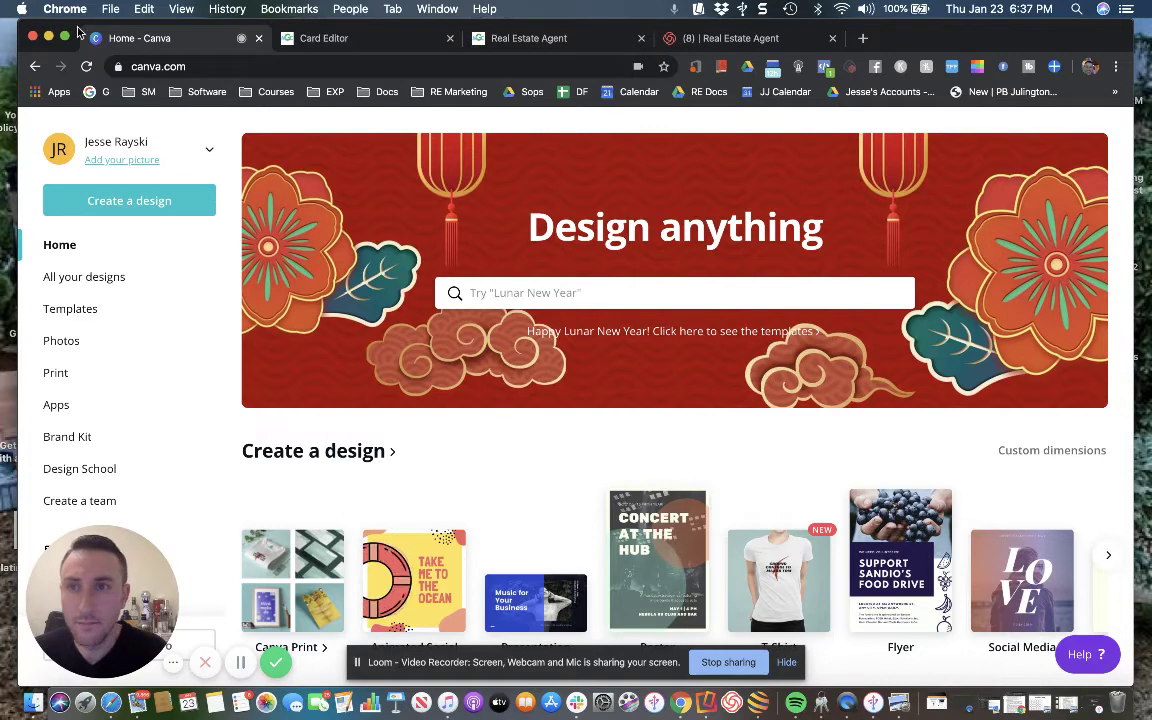
pyautogui.click(64, 37)
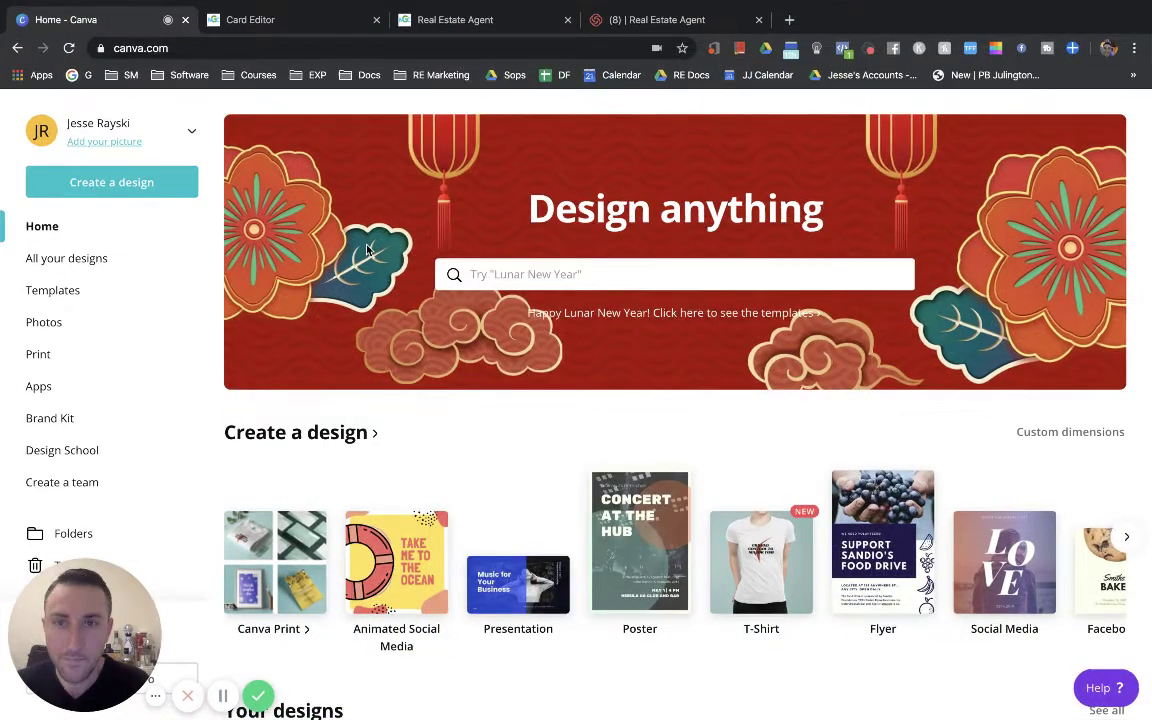
pyautogui.scroll(-2, 540, 295)
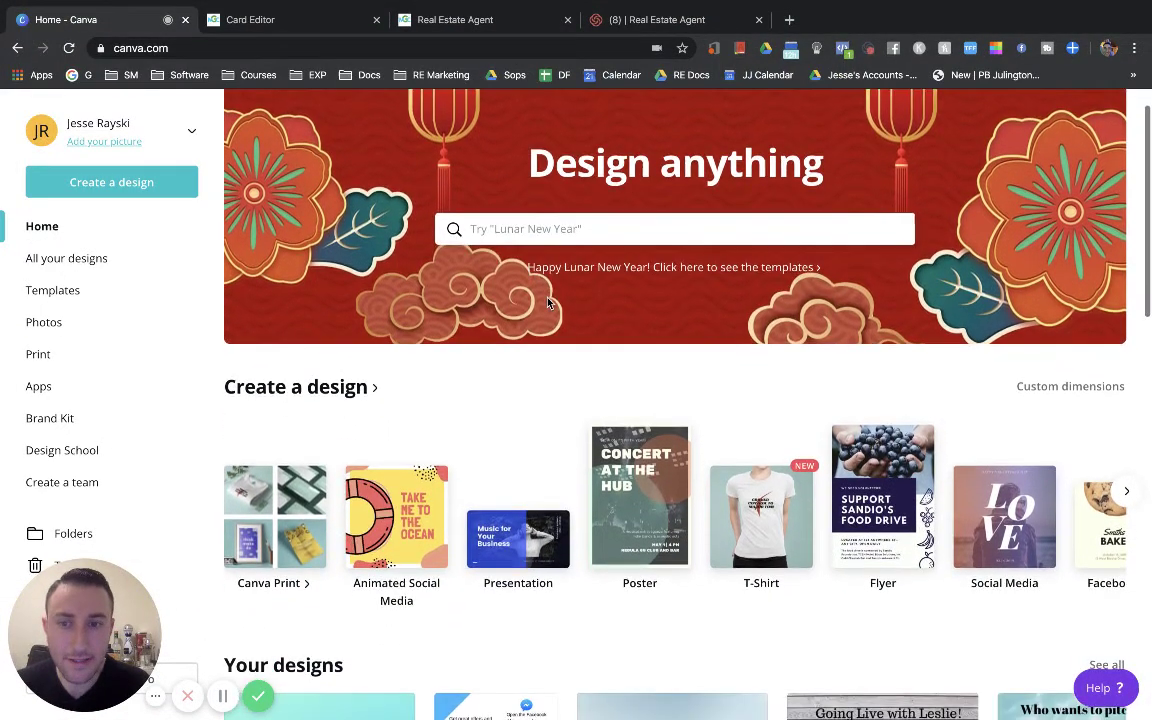
pyautogui.scroll(-2, 548, 303)
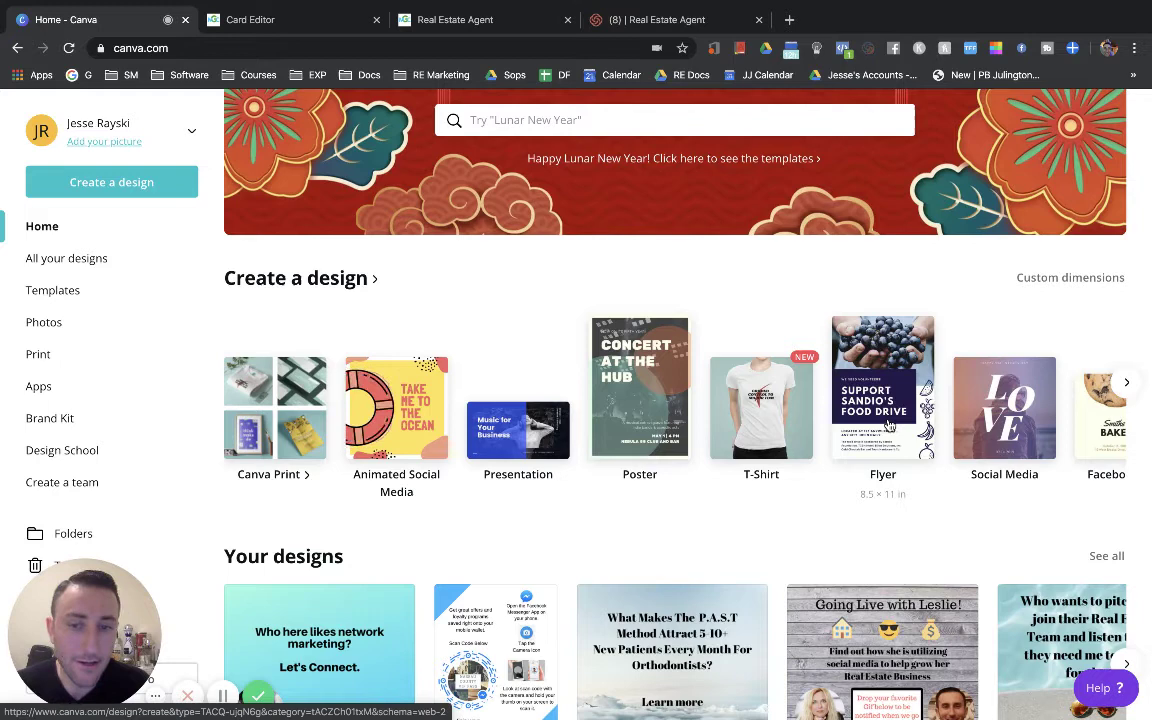
pyautogui.scroll(-2, 888, 425)
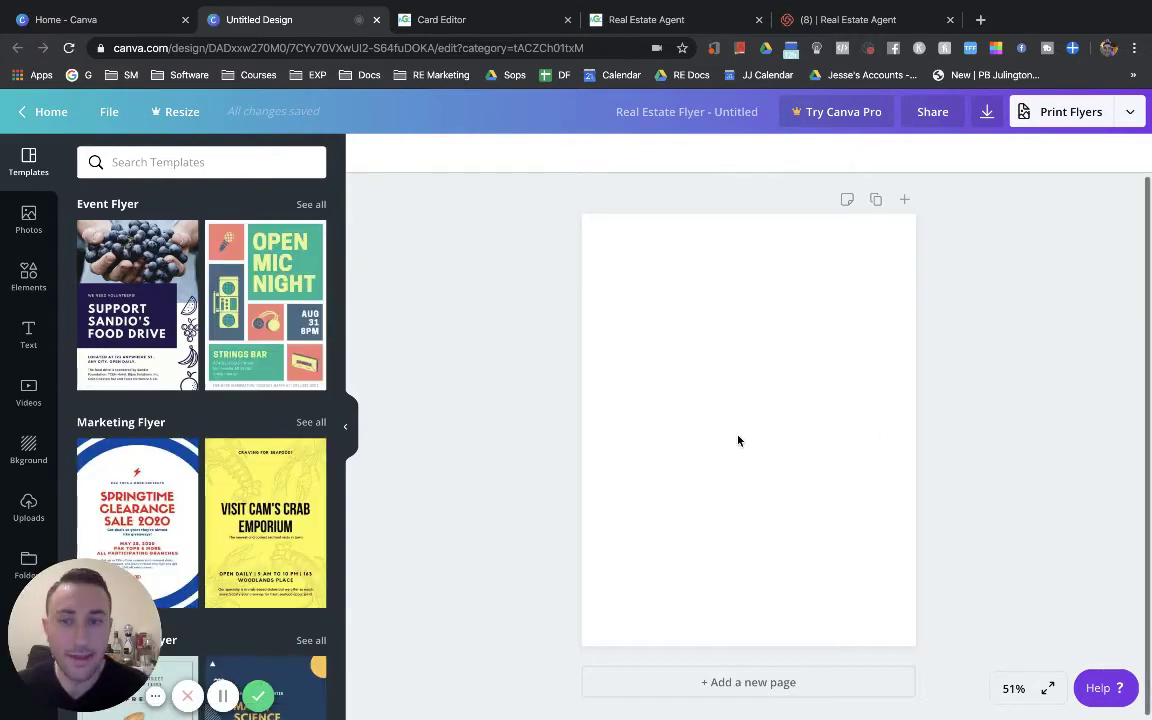
# Step: Open and close the blank flyer's Download panel, leaving the design unchanged
pyautogui.click(988, 114)
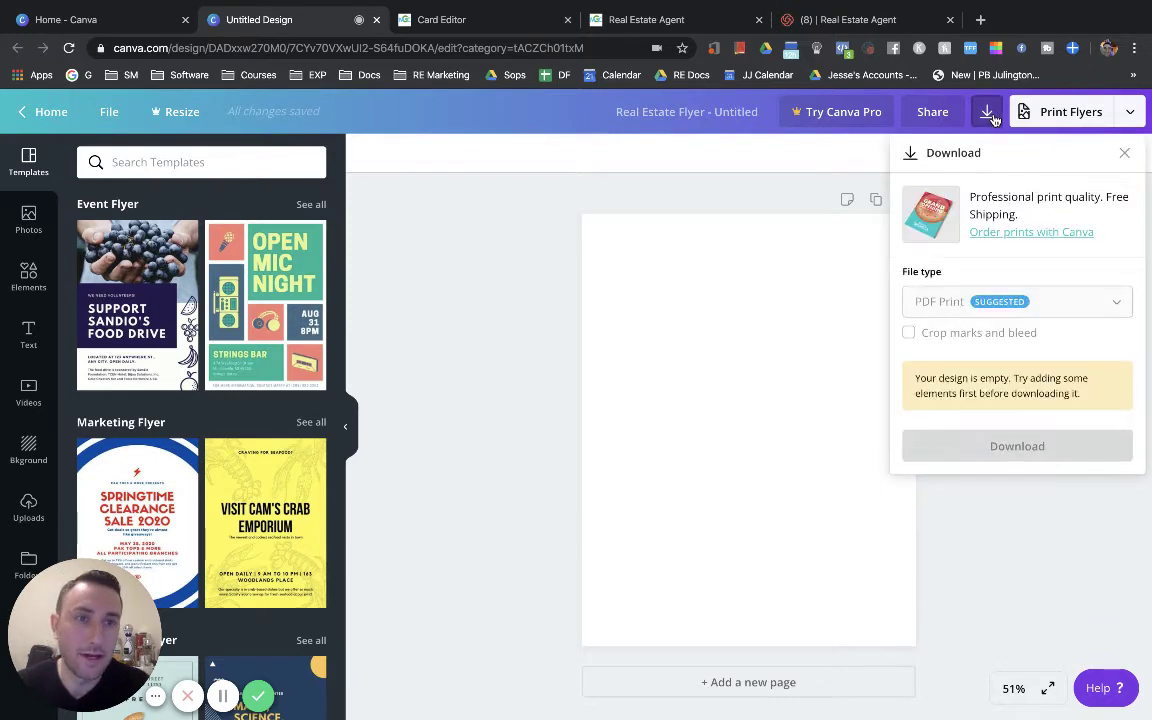
pyautogui.click(445, 405)
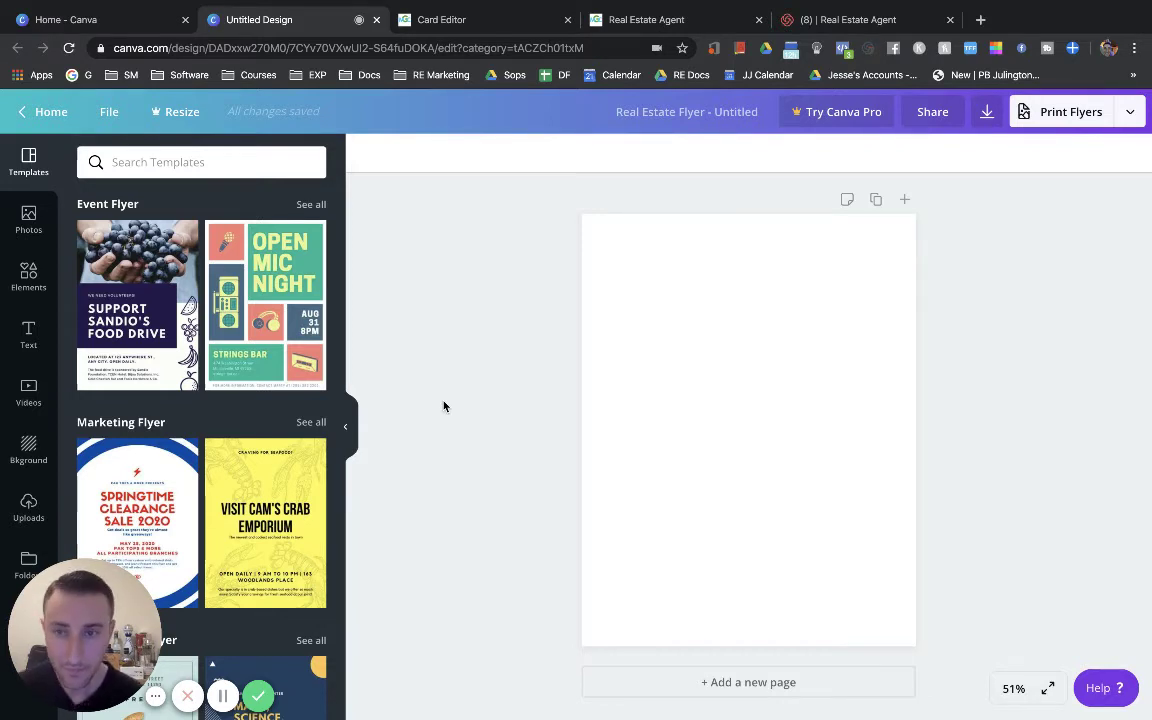
# Step: Leave the blank flyer for the Canva home page and scroll down to Your designs
pyautogui.click(59, 112)
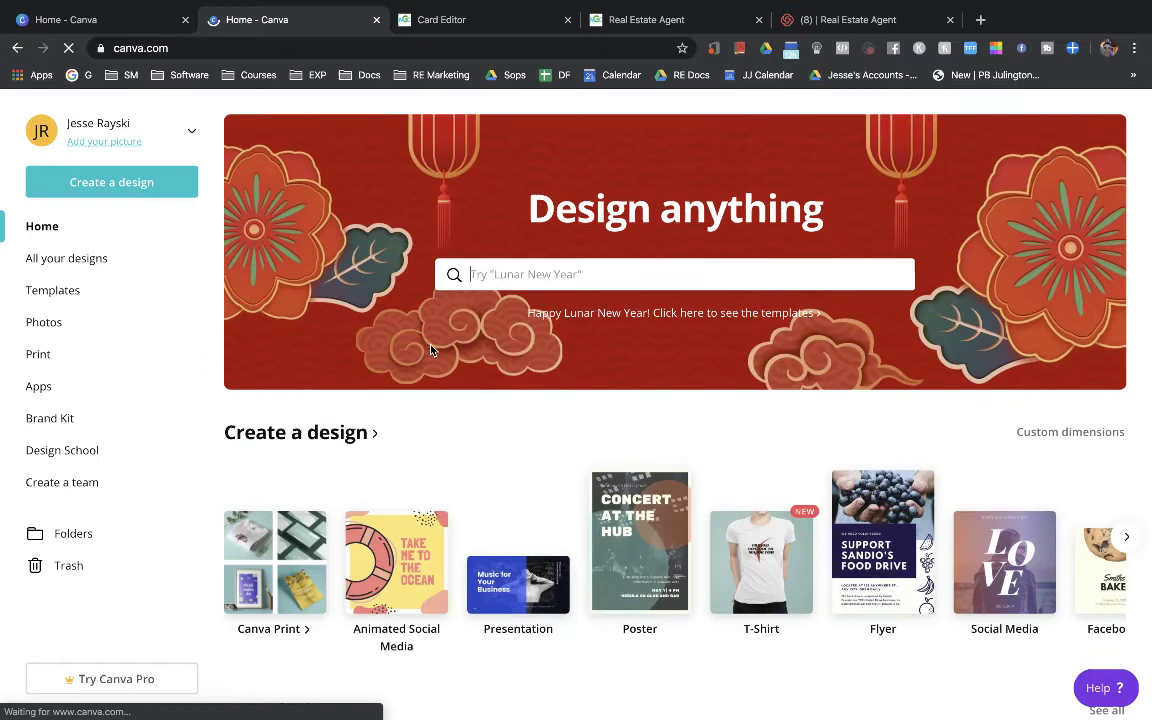
pyautogui.scroll(-1, 401, 476)
pyautogui.scroll(-1, 401, 476)
pyautogui.scroll(-1, 401, 476)
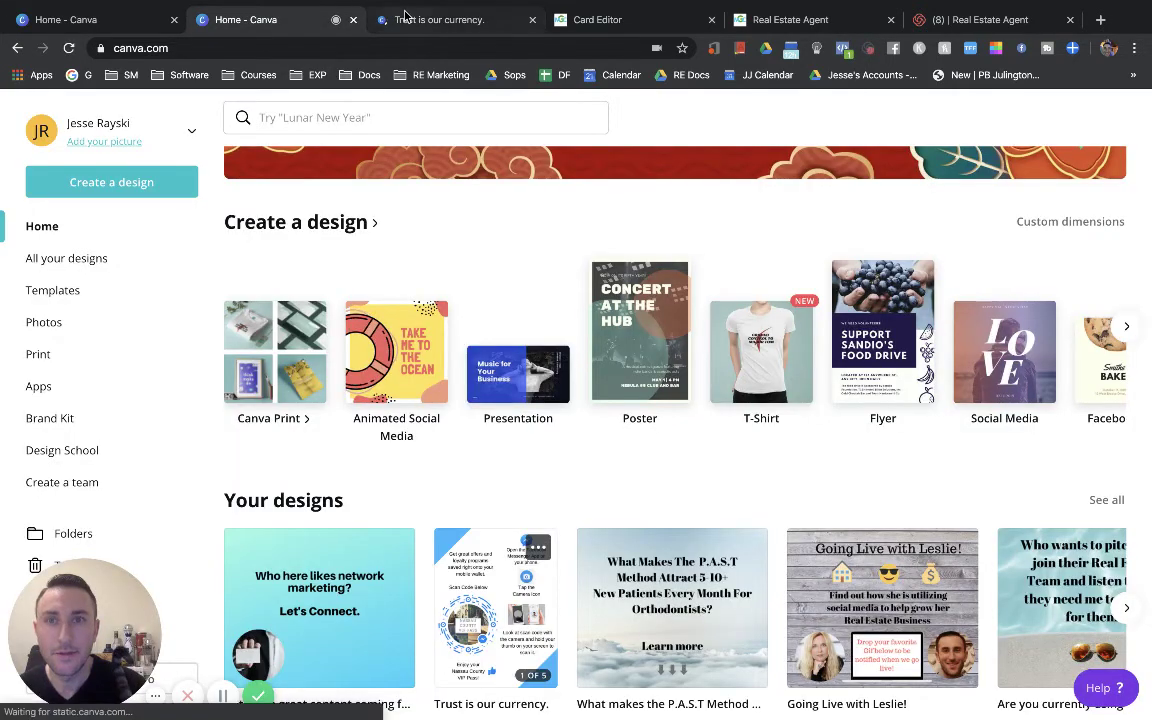
# Step: Switch to the Trust is our currency. tab and scroll down through postcard pages 1–4
pyautogui.click(405, 15)
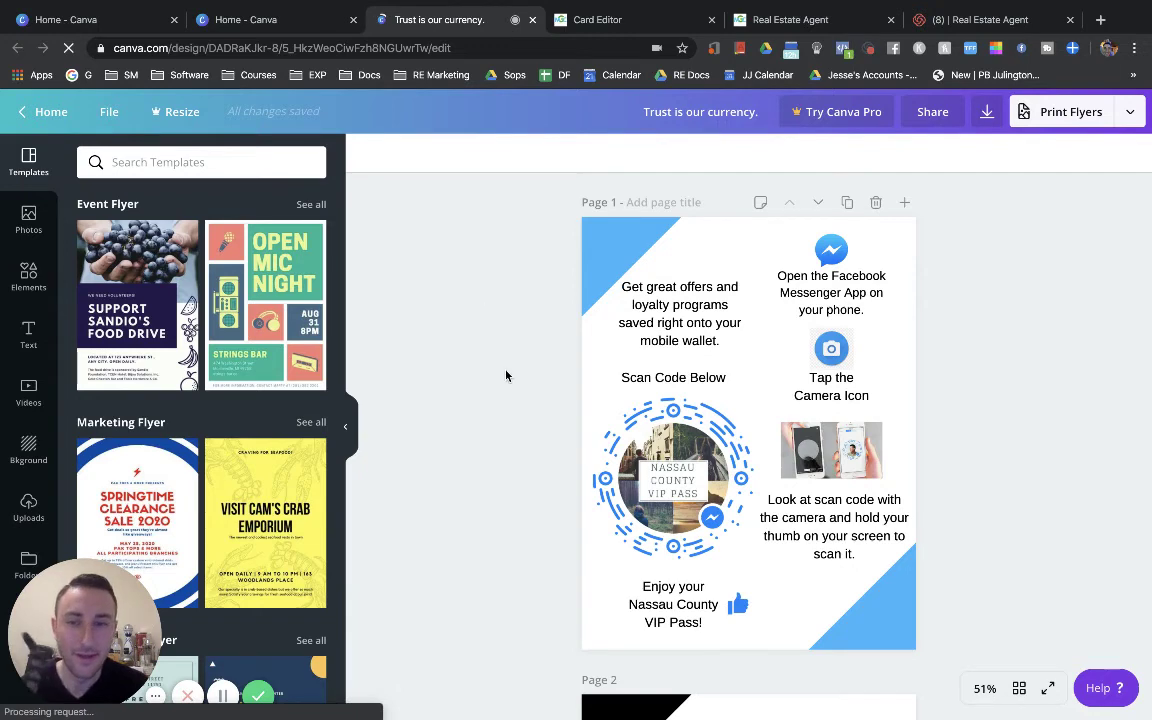
pyautogui.scroll(-3, 506, 375)
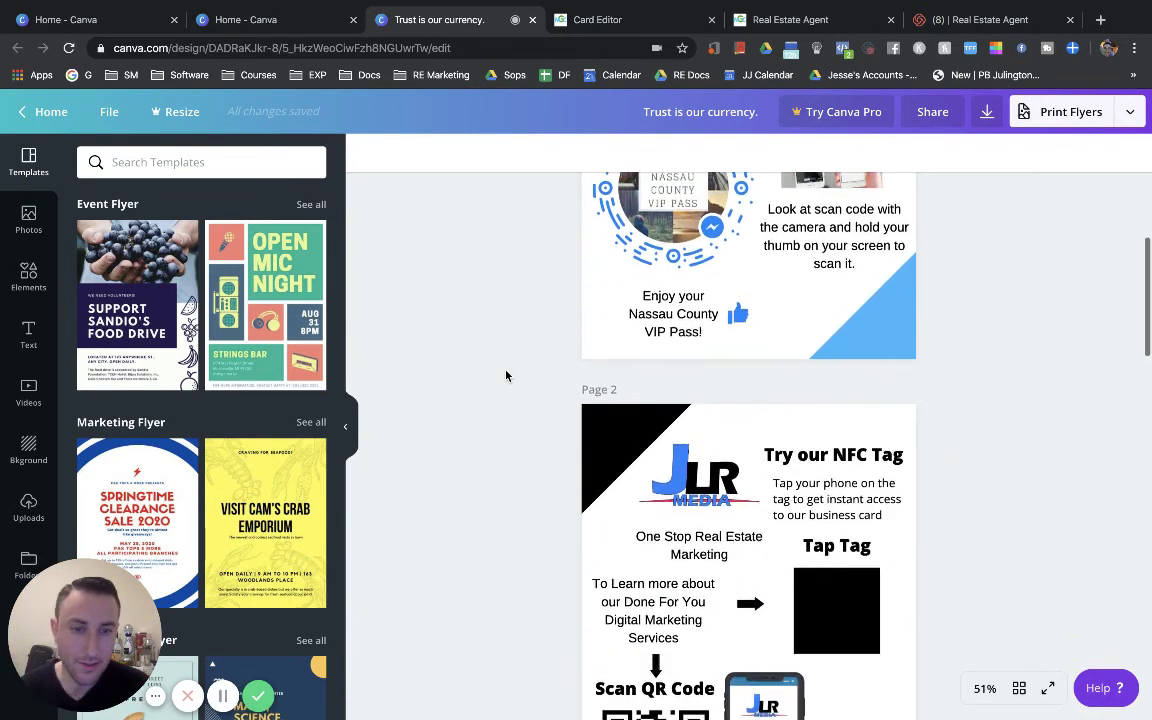
pyautogui.scroll(-1, 506, 375)
pyautogui.scroll(-2, 506, 375)
pyautogui.scroll(-1, 506, 375)
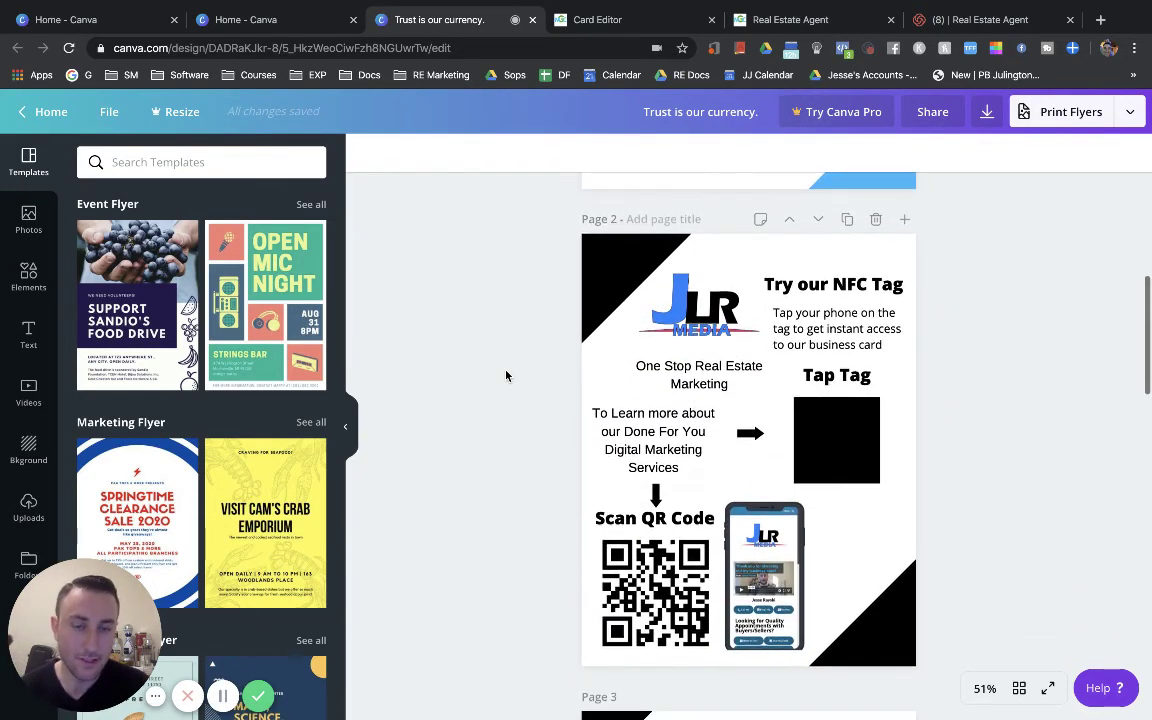
pyautogui.scroll(-2, 506, 375)
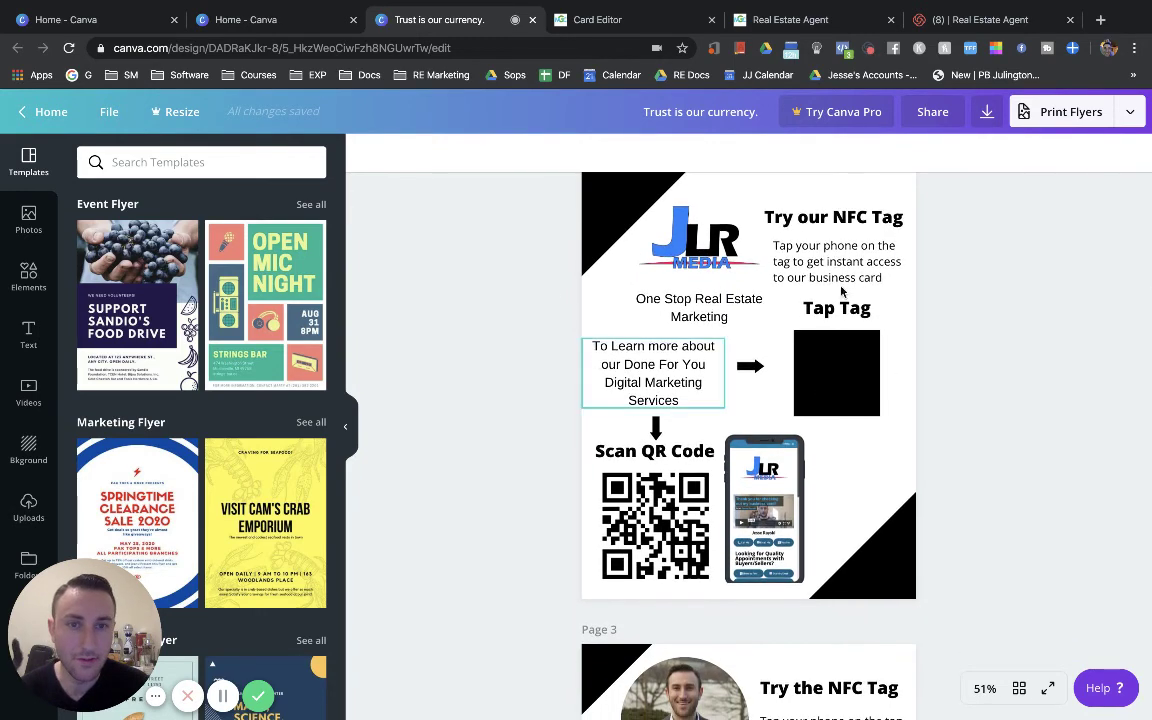
pyautogui.scroll(-2, 498, 408)
pyautogui.scroll(-4, 498, 406)
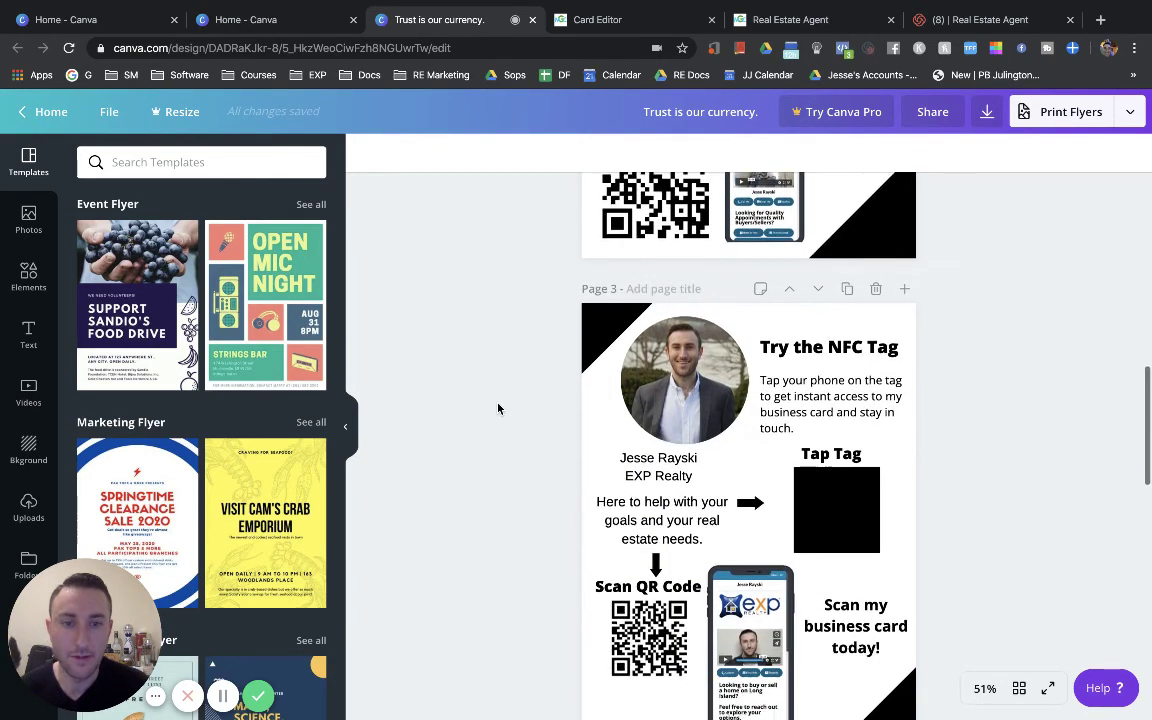
pyautogui.scroll(-1, 490, 440)
pyautogui.scroll(-3, 519, 414)
pyautogui.scroll(-3, 519, 414)
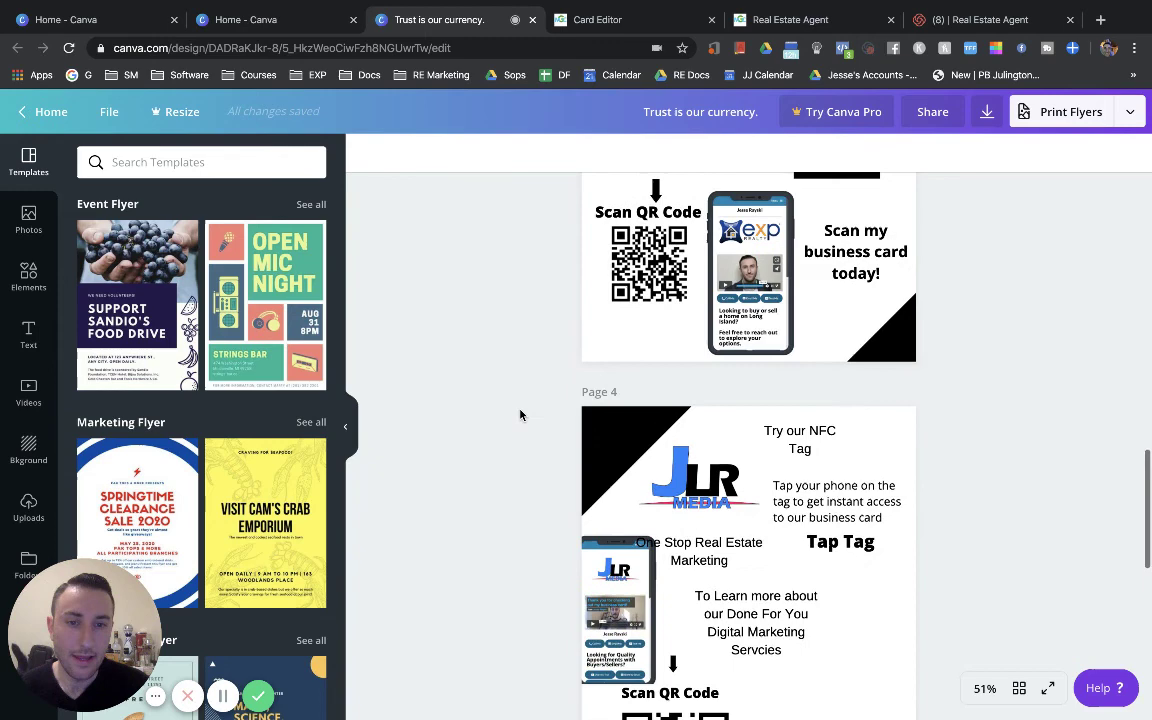
pyautogui.scroll(-2, 519, 414)
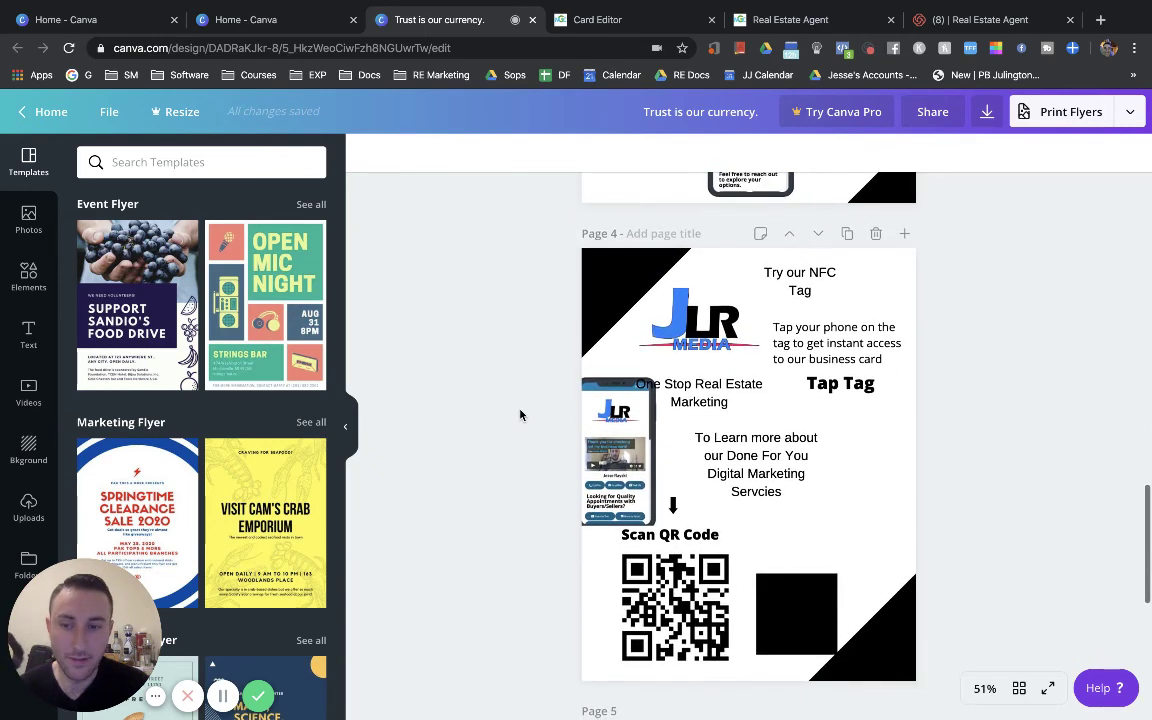
# Step: Scroll back up to the page 2 postcard
pyautogui.scroll(1, 519, 414)
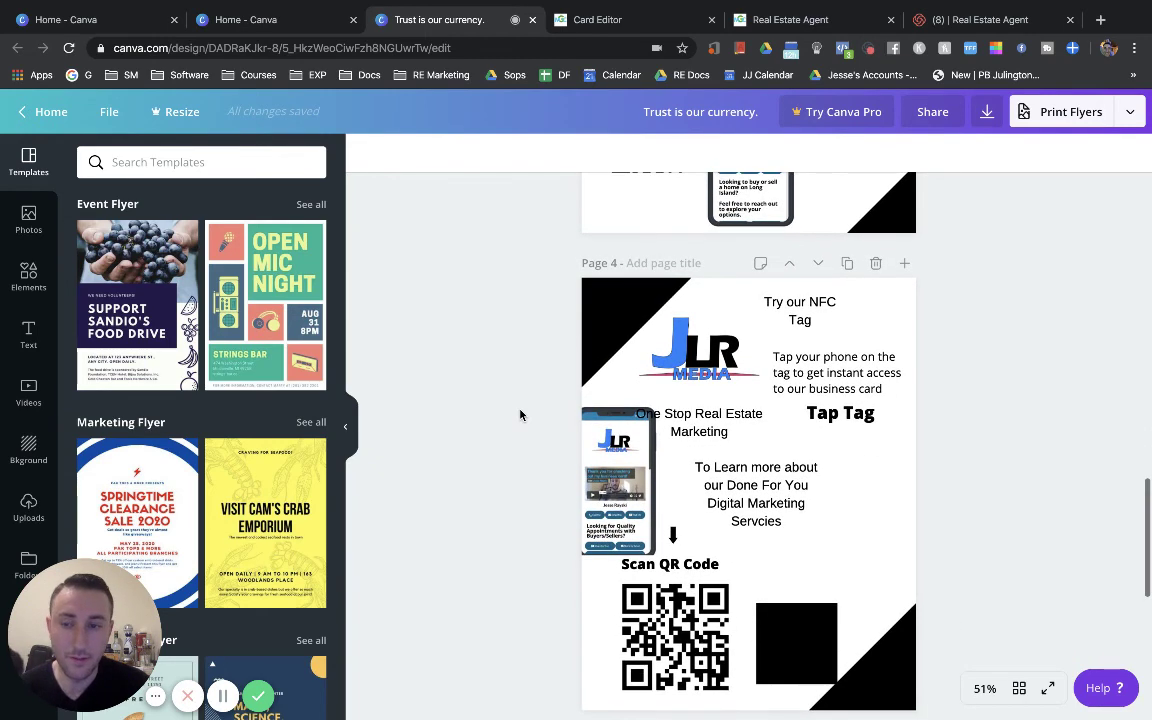
pyautogui.scroll(2, 519, 414)
pyautogui.scroll(2, 519, 414)
pyautogui.scroll(3, 519, 414)
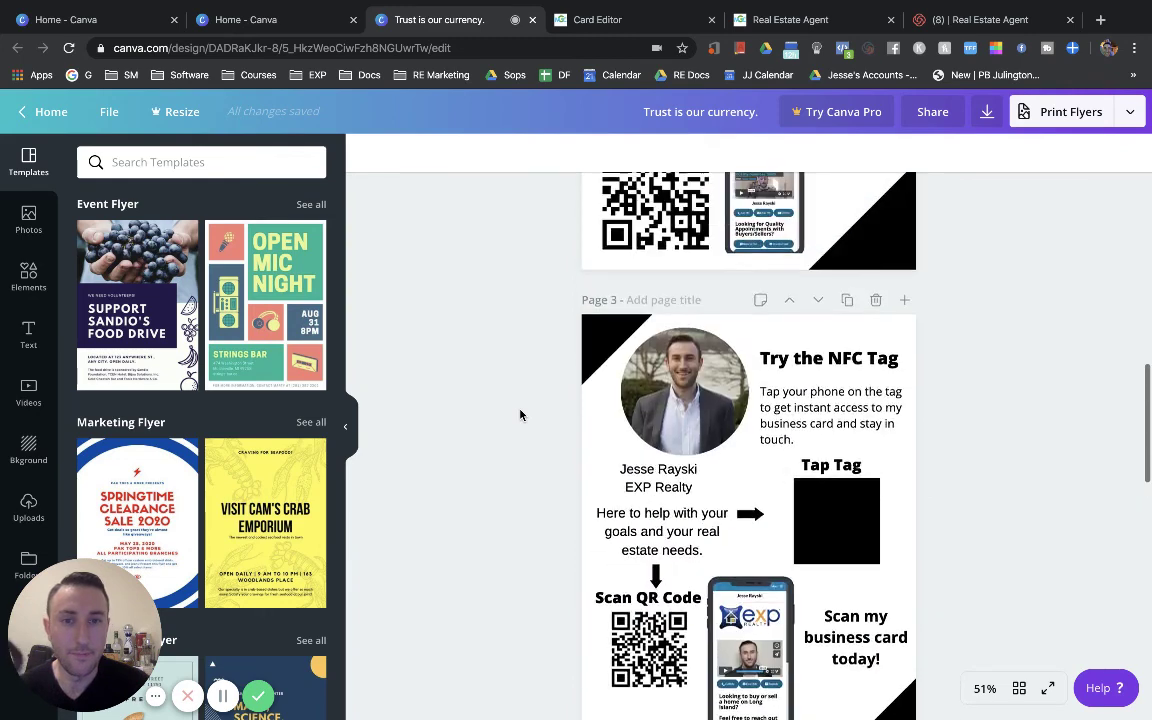
pyautogui.scroll(1, 519, 414)
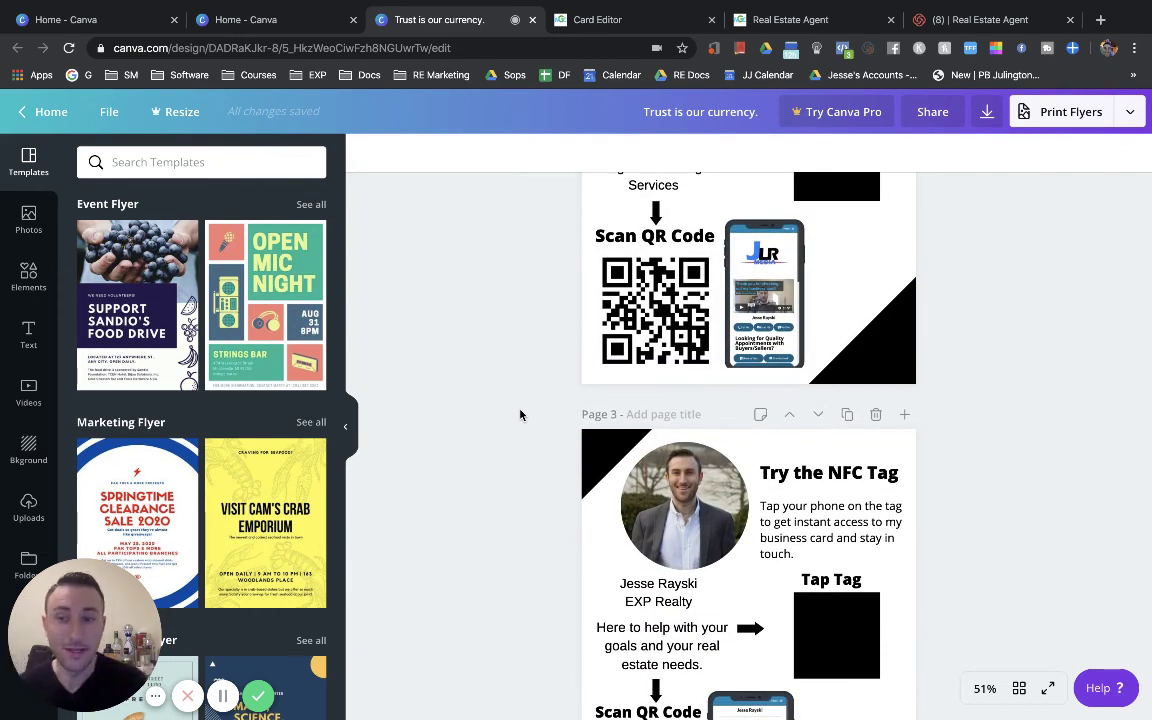
pyautogui.scroll(1, 519, 414)
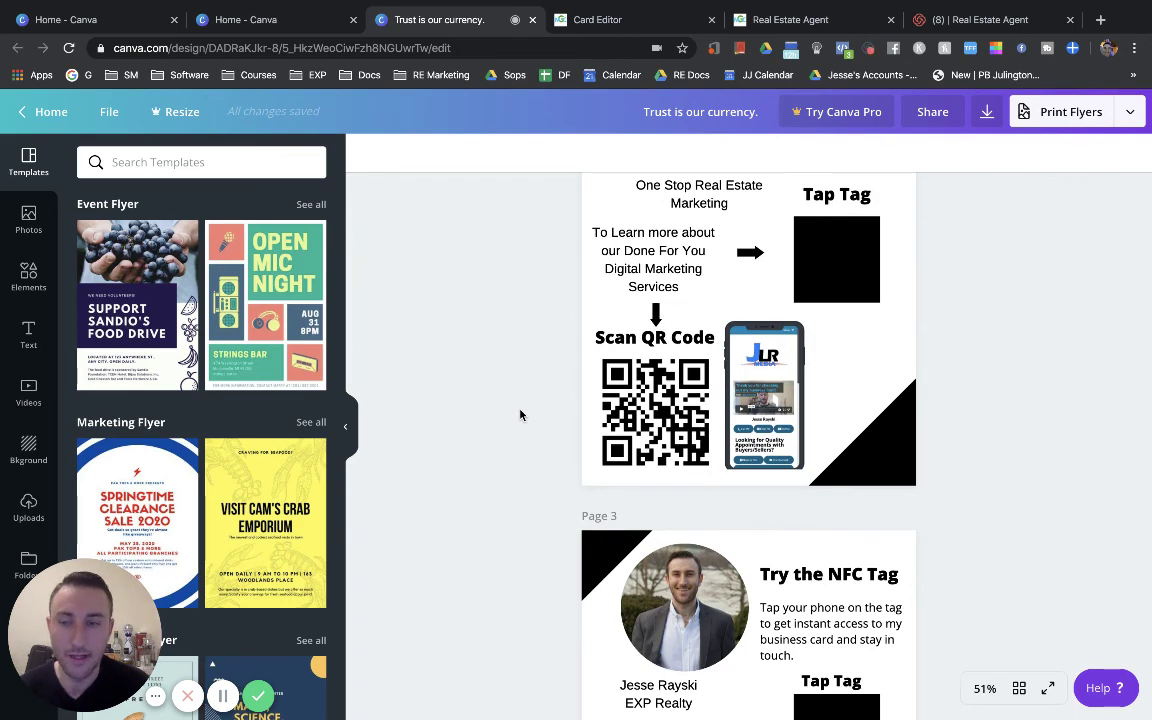
pyautogui.scroll(1, 519, 414)
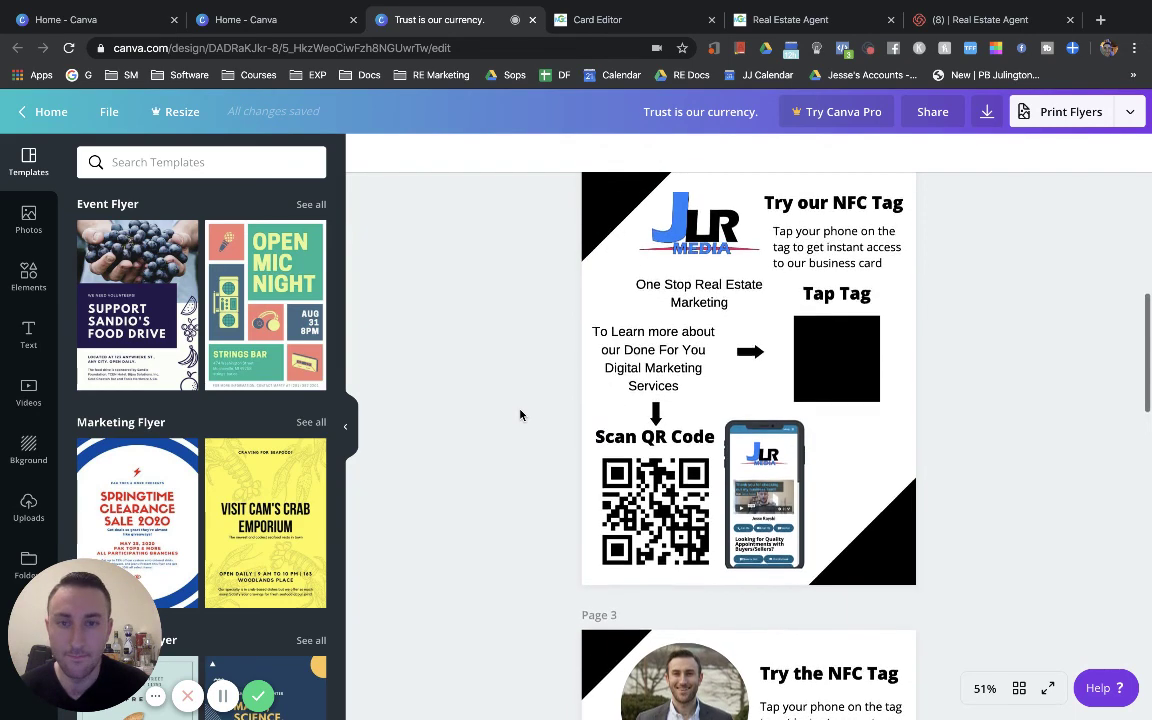